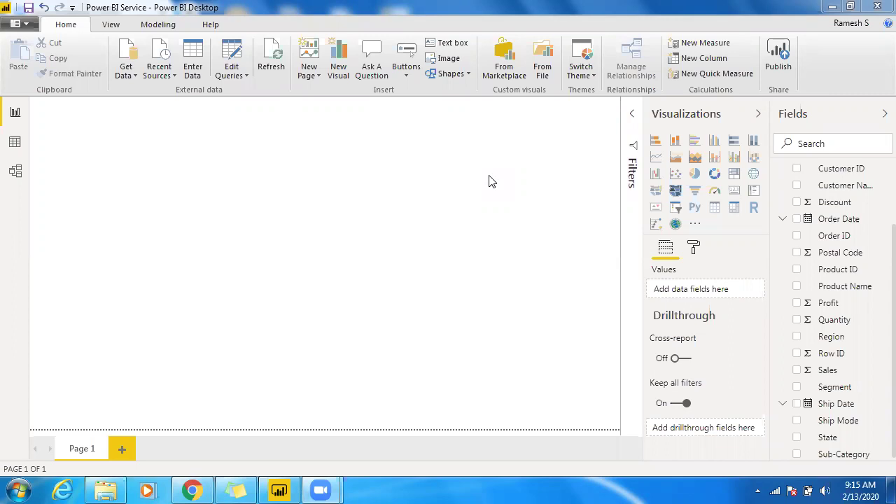
Step: Add the Enlighten Aquarium custom visual to the report from the Power BI marketplace
{"action": "left_click", "coordinate": [697, 225]}
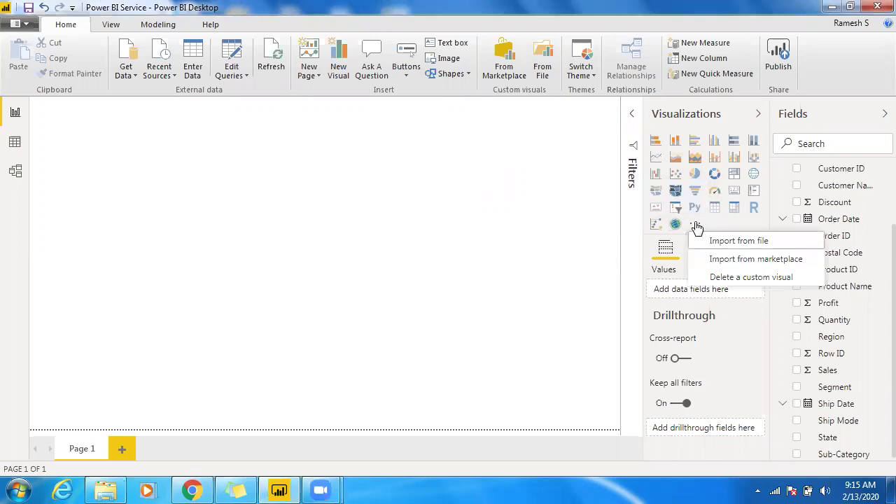
{"action": "left_click", "coordinate": [727, 260]}
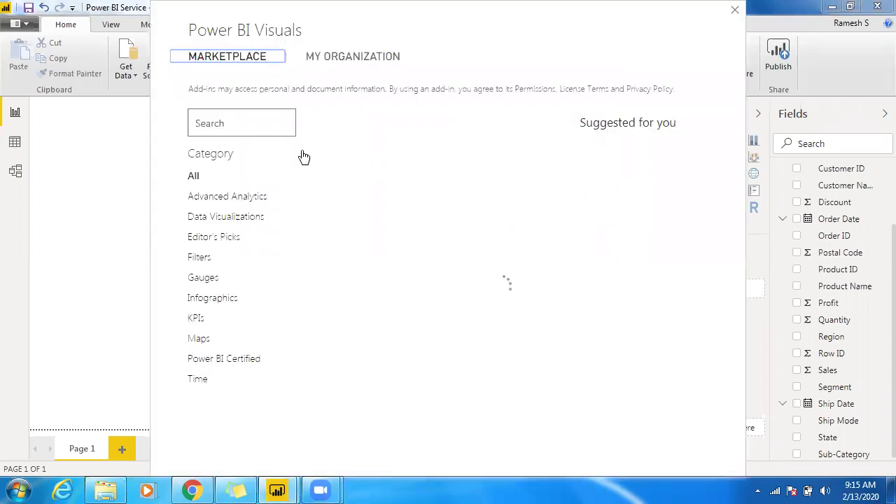
{"action": "left_click", "coordinate": [241, 124]}
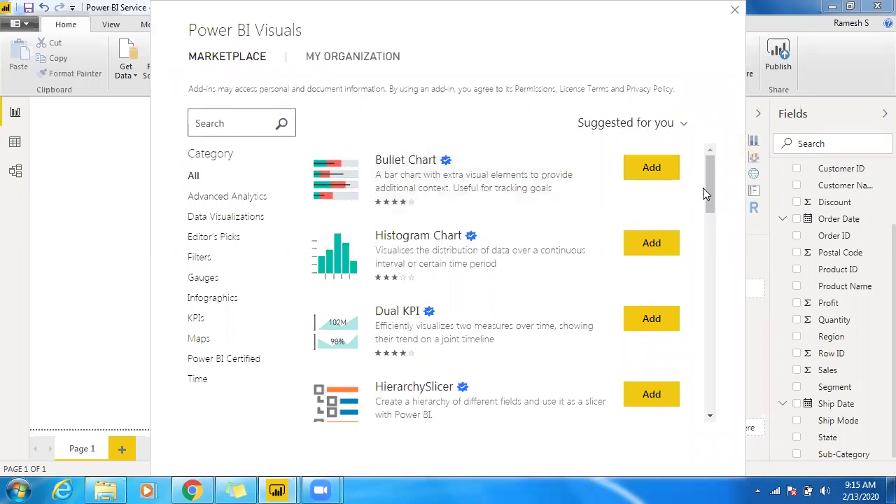
{"action": "left_click_drag", "start_coordinate": [709, 190], "coordinate": [712, 340]}
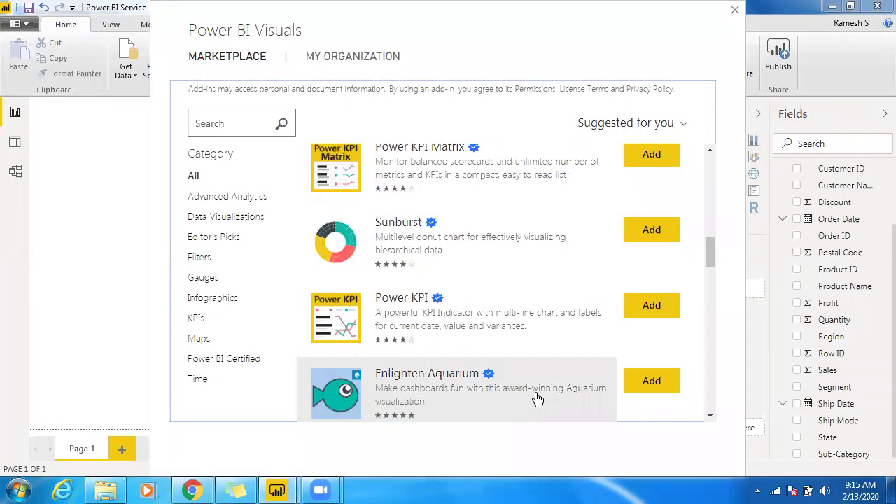
{"action": "left_click", "coordinate": [651, 386]}
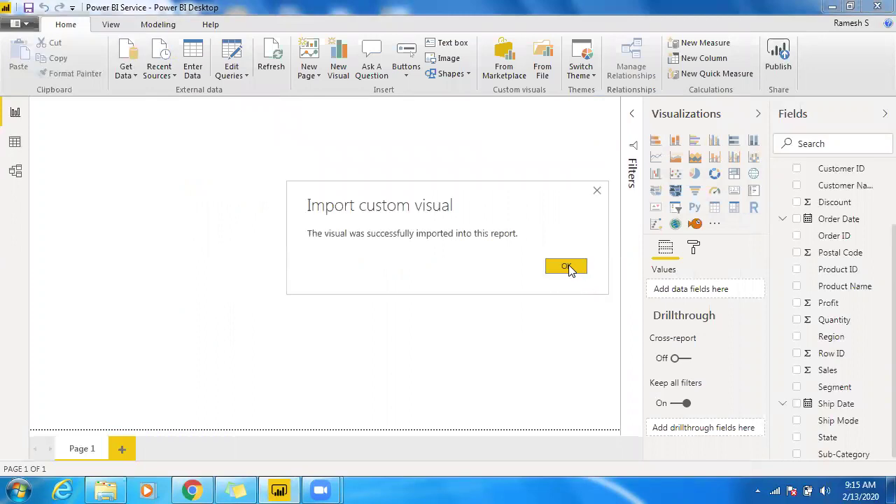
Step: Dismiss the import confirmation and insert an Enlighten Aquarium visual, stretched across most of the canvas
{"action": "left_click", "coordinate": [567, 267]}
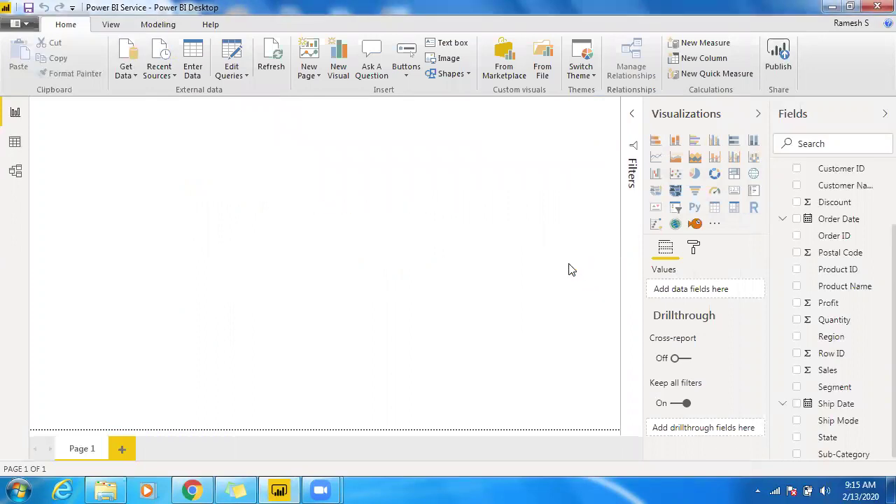
{"action": "left_click", "coordinate": [696, 225]}
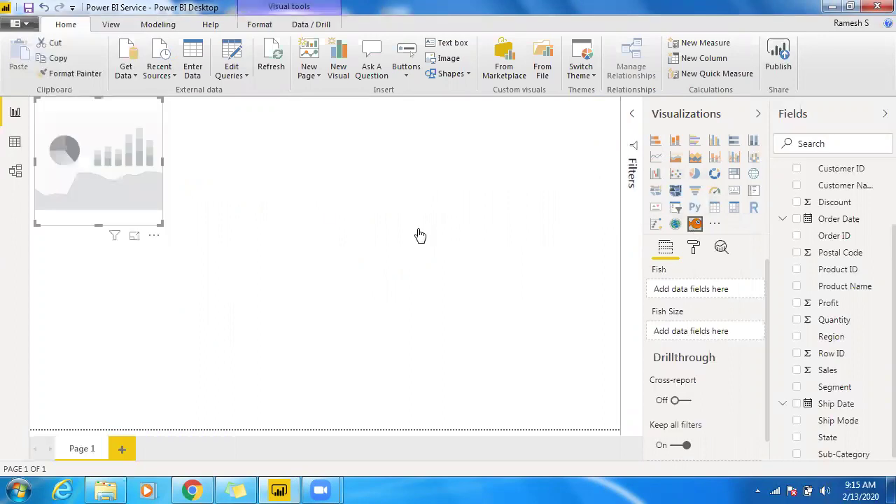
{"action": "left_click_drag", "start_coordinate": [158, 223], "coordinate": [546, 383]}
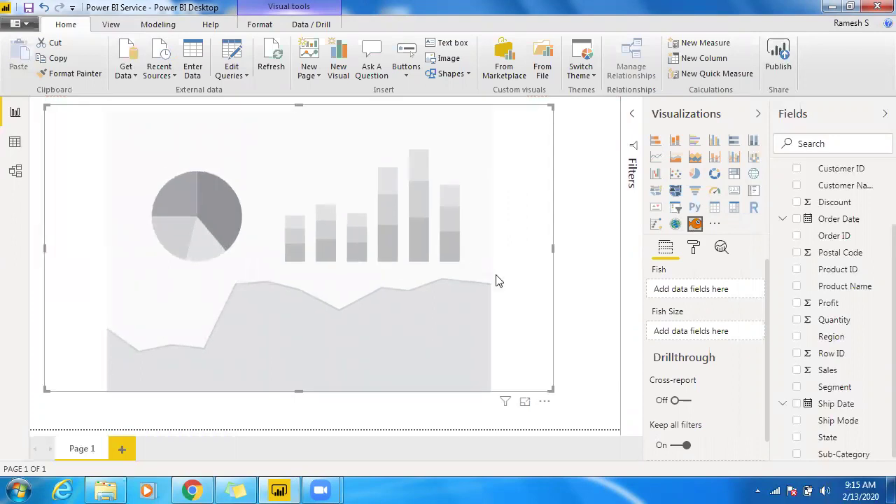
{"action": "scroll", "coordinate": [874, 301], "scroll_direction": "down", "scroll_amount": 1}
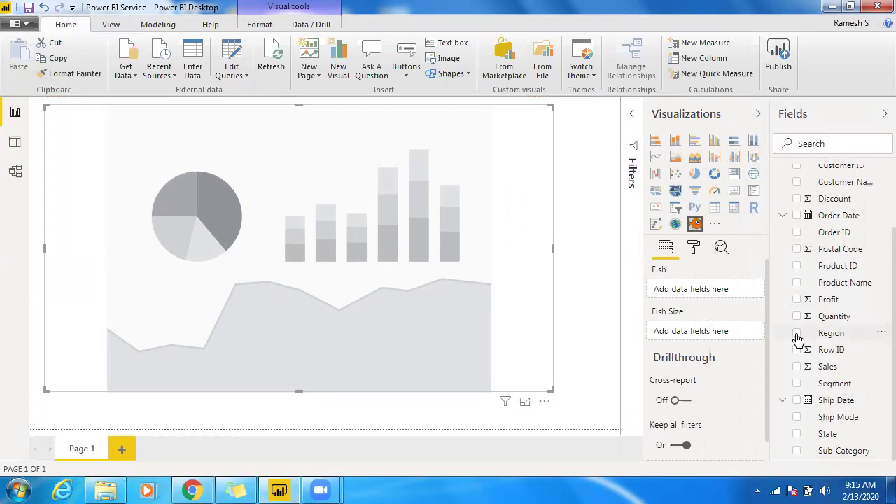
Step: Put Region in the Fish well and Sales in Fish Size, then check the fish tooltips
{"action": "left_click", "coordinate": [797, 334]}
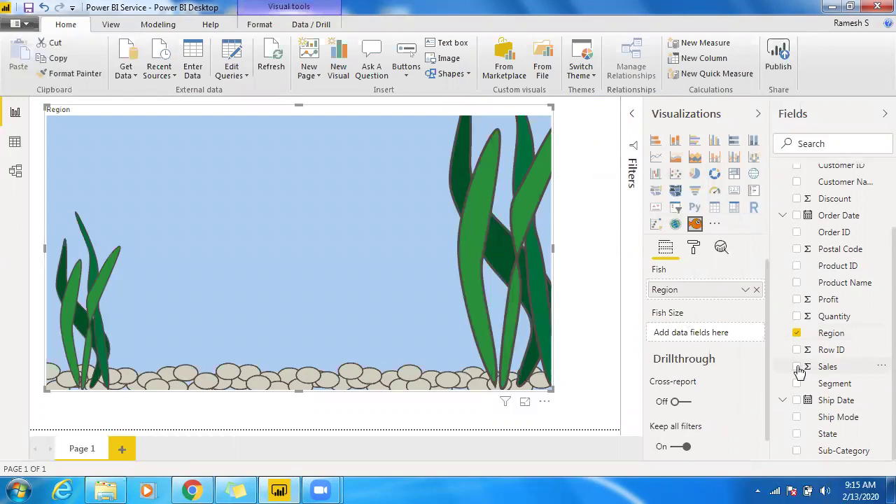
{"action": "left_click", "coordinate": [797, 367]}
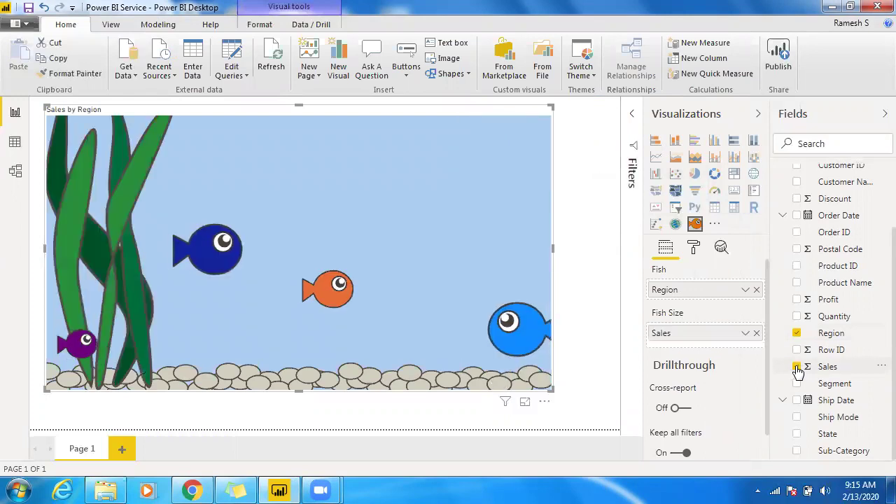
{"action": "mouse_move", "coordinate": [430, 310]}
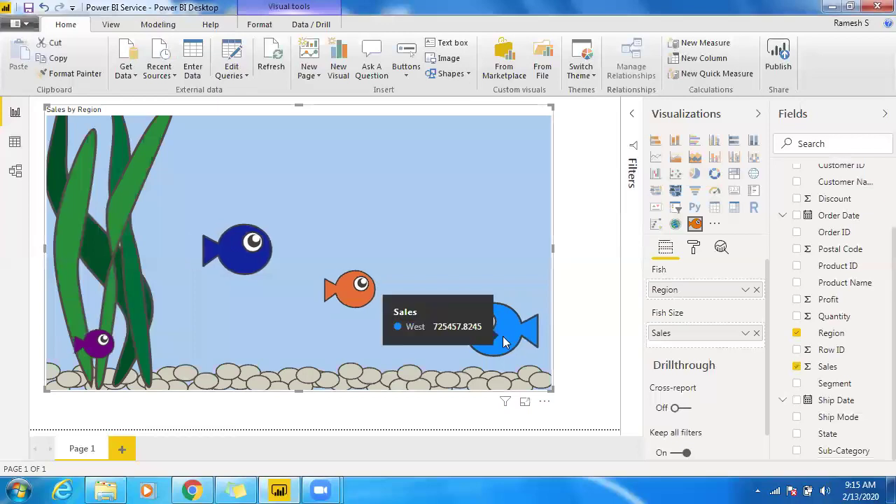
{"action": "mouse_move", "coordinate": [341, 277]}
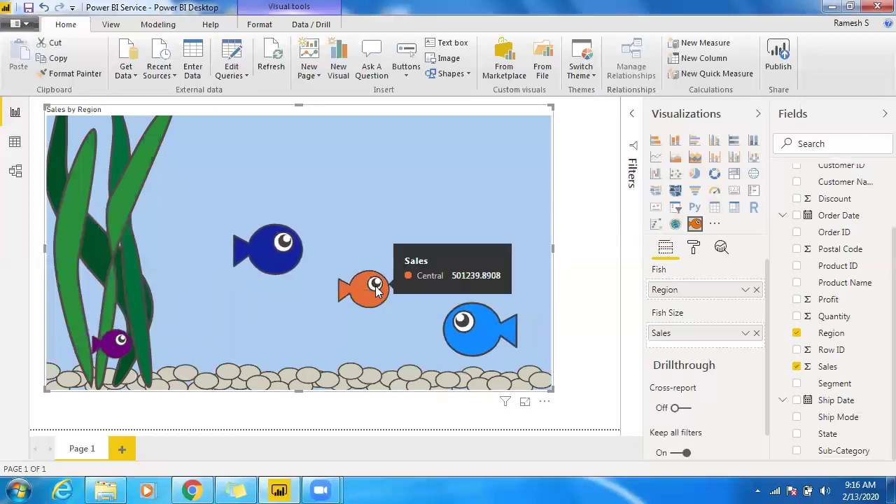
{"action": "mouse_move", "coordinate": [303, 259]}
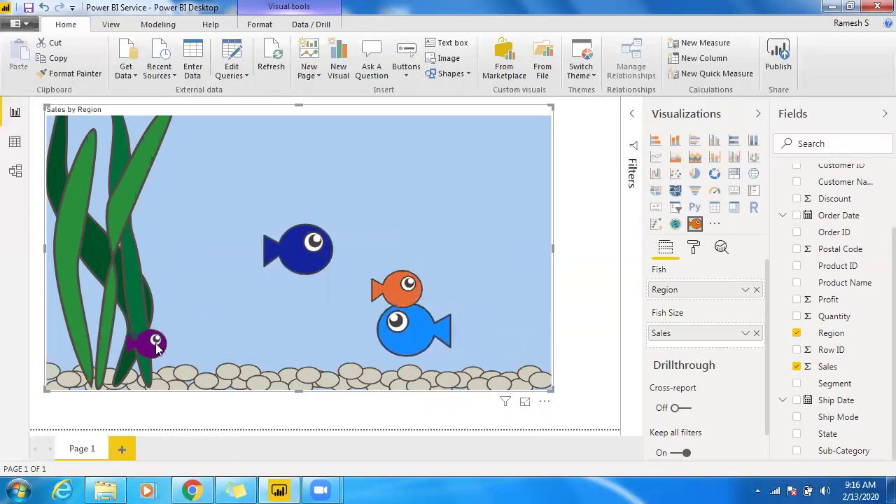
{"action": "mouse_move", "coordinate": [156, 346]}
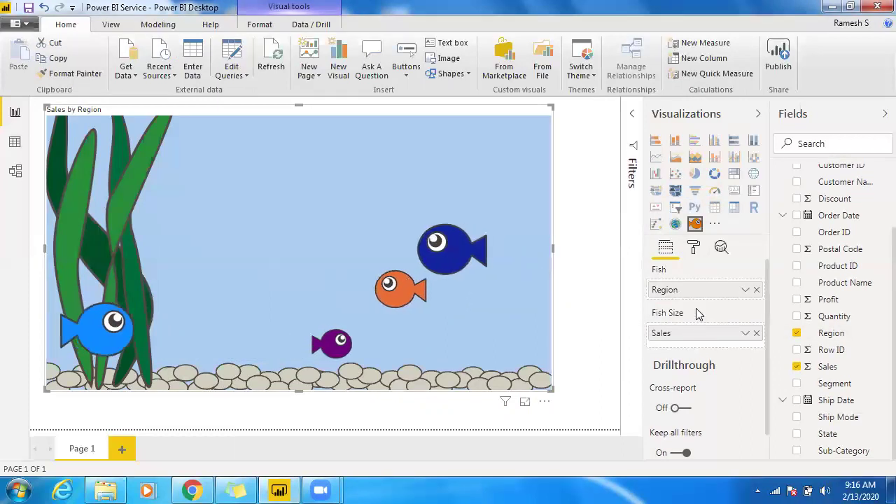
{"action": "left_click", "coordinate": [695, 254]}
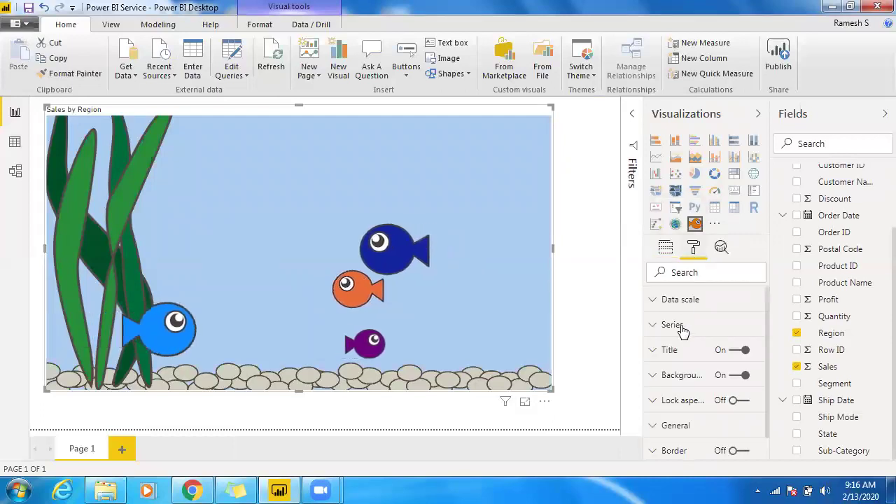
{"action": "left_click", "coordinate": [655, 326]}
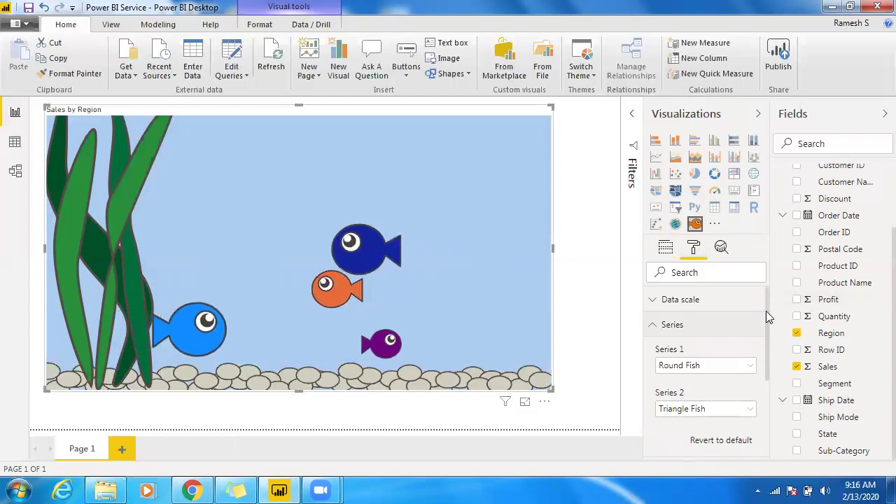
{"action": "left_click_drag", "start_coordinate": [766, 311], "coordinate": [756, 332]}
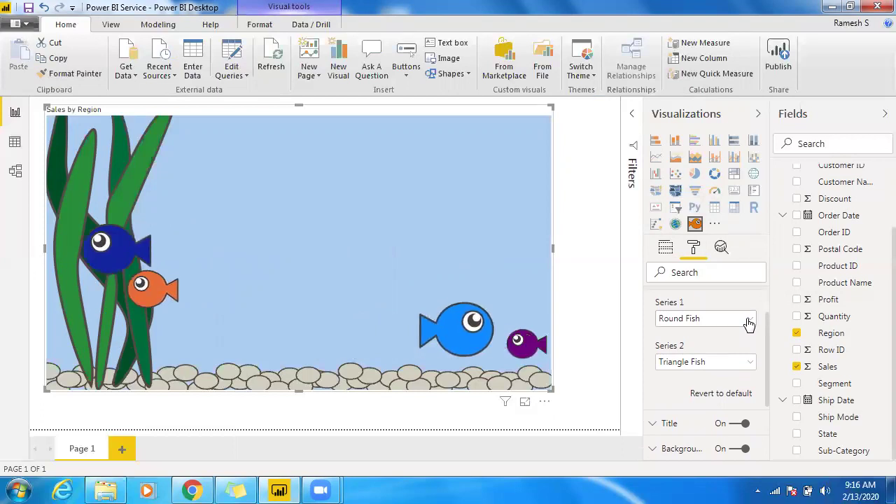
{"action": "left_click", "coordinate": [743, 323]}
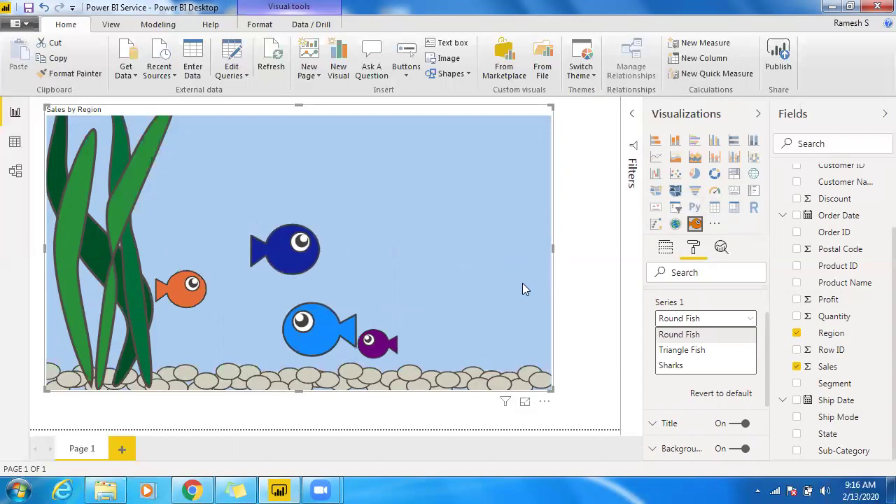
{"action": "left_click", "coordinate": [575, 307]}
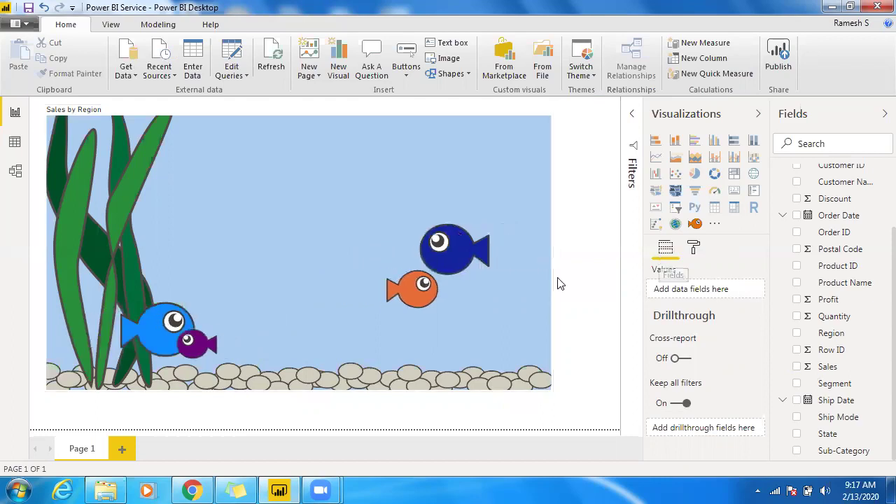
Step: Read the fish sales (East 678781.24, Central 501239.8908, South 391721.905), then select the Sales by Region visual
{"action": "mouse_move", "coordinate": [438, 251]}
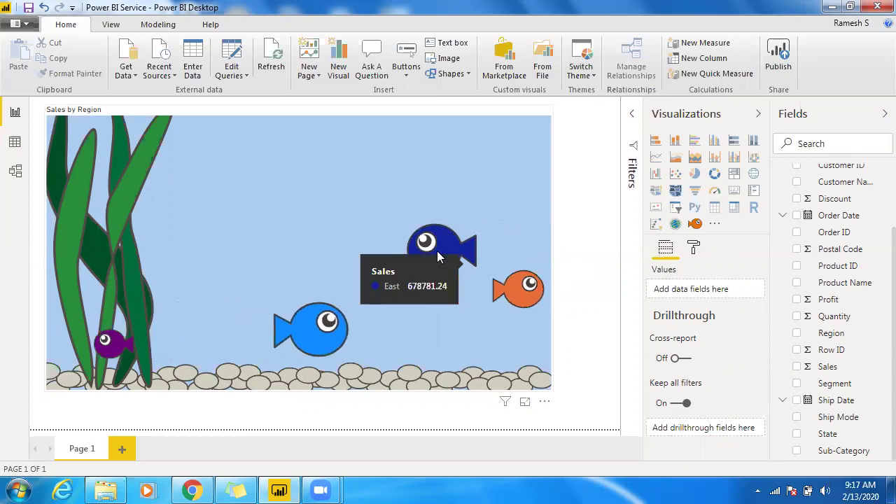
{"action": "mouse_move", "coordinate": [378, 332]}
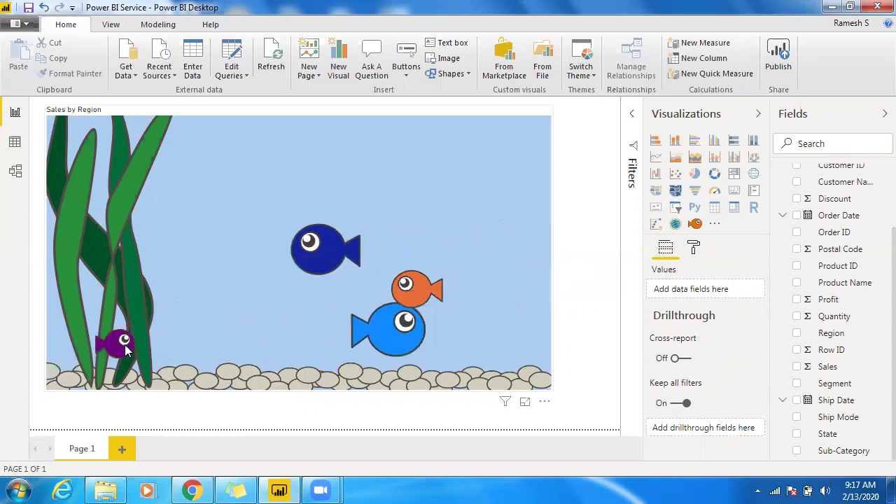
{"action": "mouse_move", "coordinate": [126, 350]}
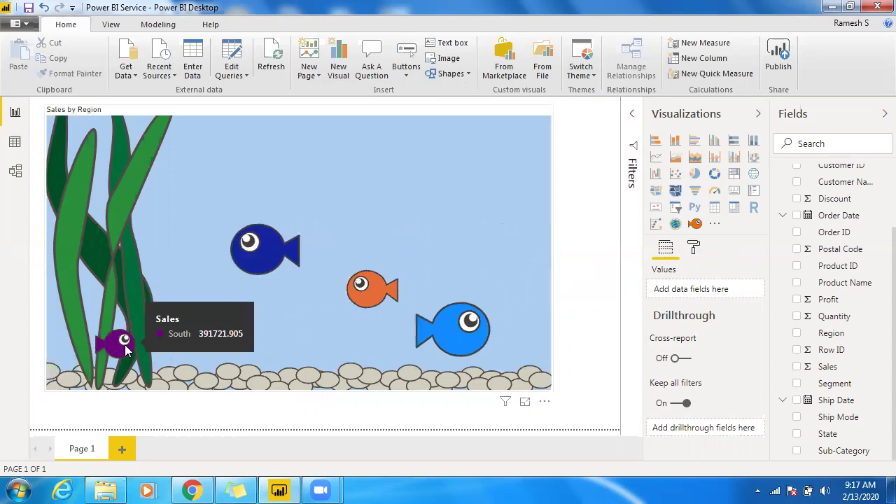
{"action": "mouse_move", "coordinate": [336, 287]}
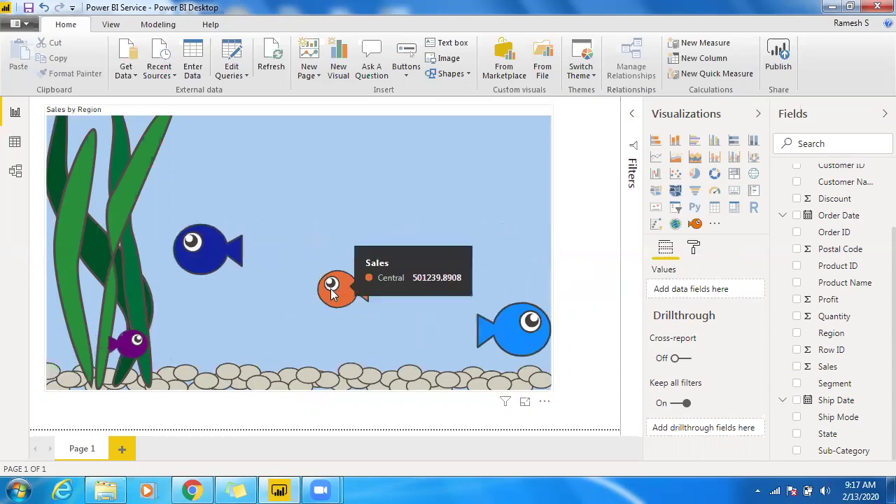
{"action": "mouse_move", "coordinate": [183, 259]}
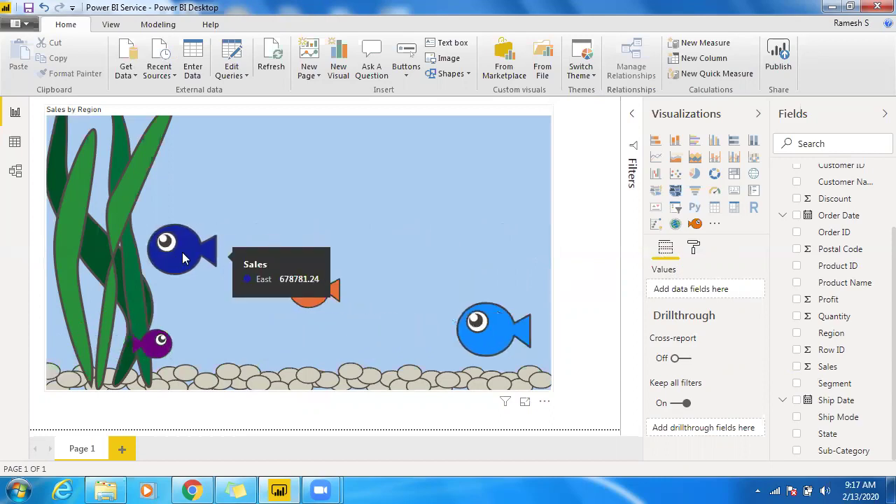
{"action": "left_click", "coordinate": [693, 247]}
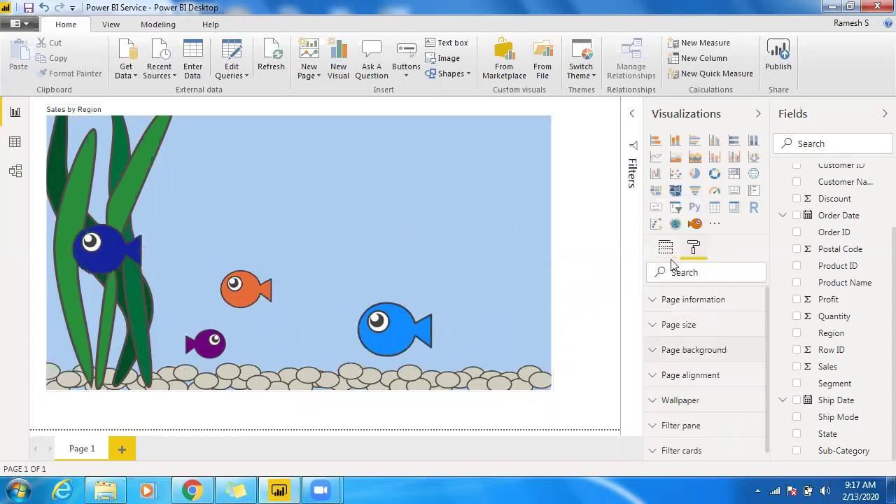
{"action": "left_click", "coordinate": [485, 258]}
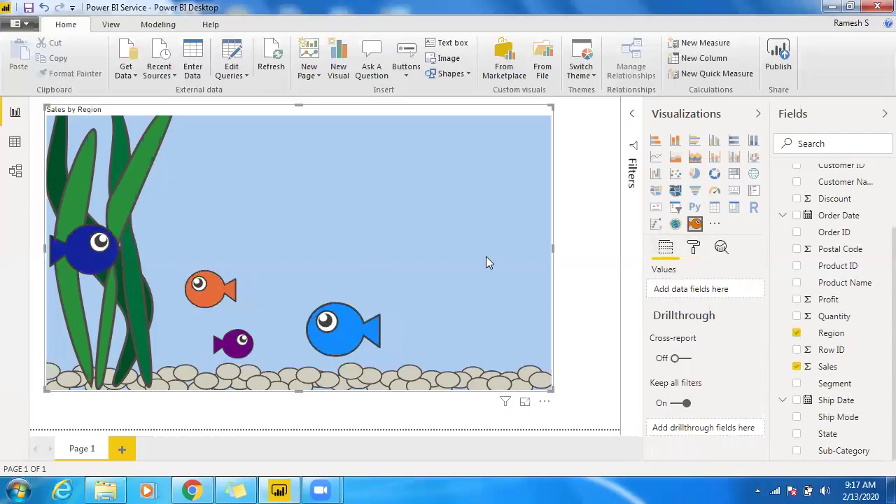
{"action": "left_click", "coordinate": [692, 247]}
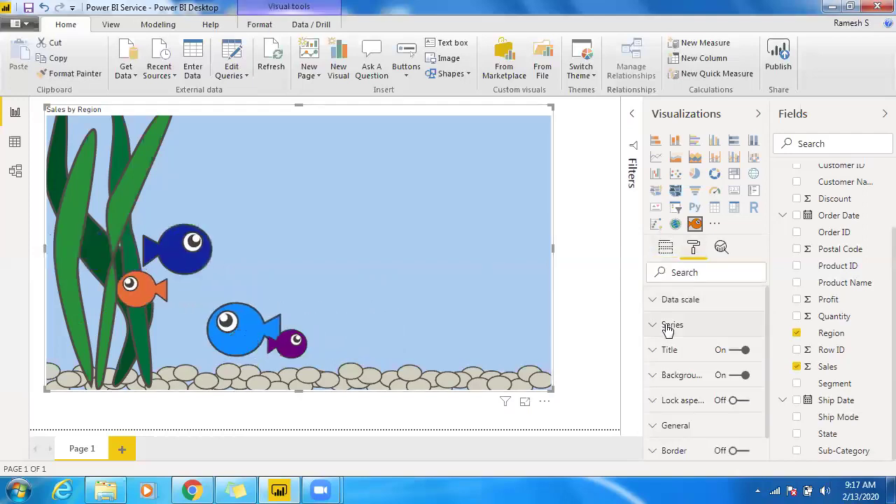
{"action": "left_click", "coordinate": [668, 326]}
{"action": "left_click", "coordinate": [704, 366]}
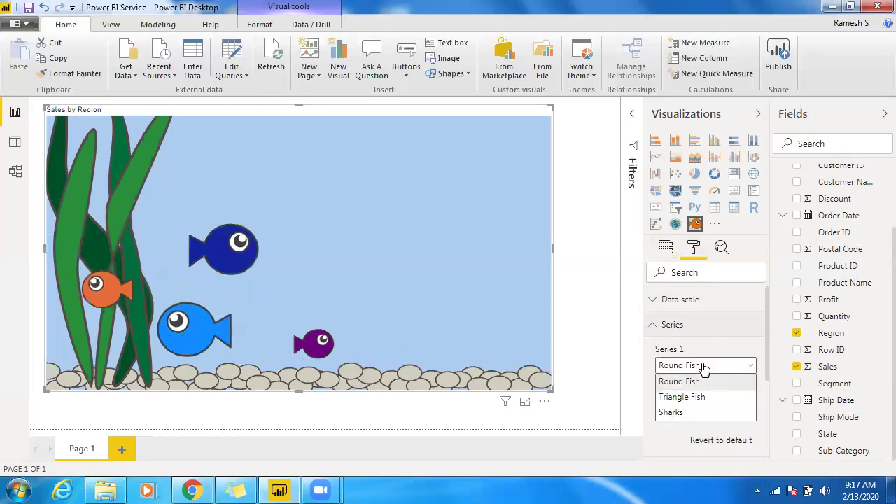
{"action": "left_click", "coordinate": [676, 398]}
{"action": "left_click", "coordinate": [679, 371]}
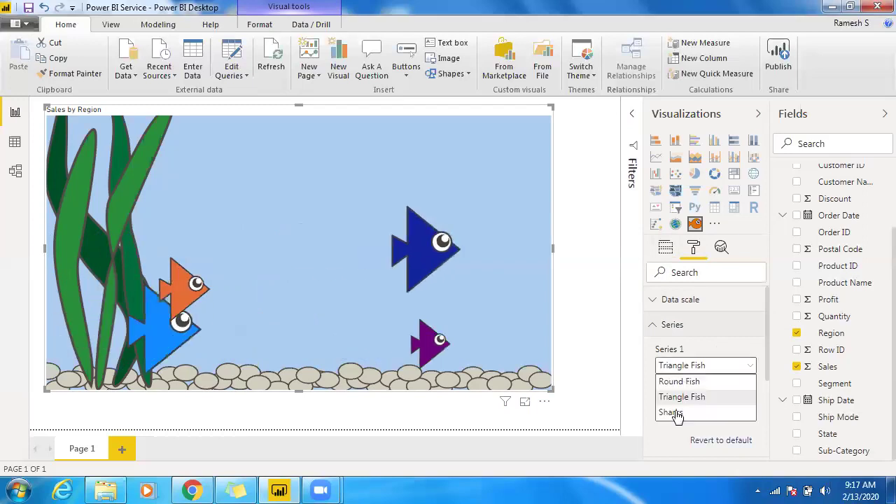
{"action": "left_click", "coordinate": [670, 413]}
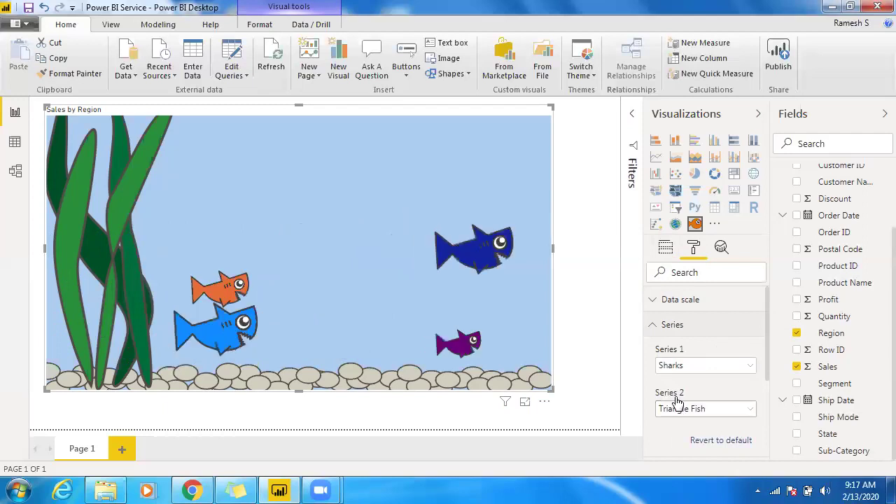
{"action": "left_click", "coordinate": [676, 367]}
{"action": "left_click", "coordinate": [677, 382]}
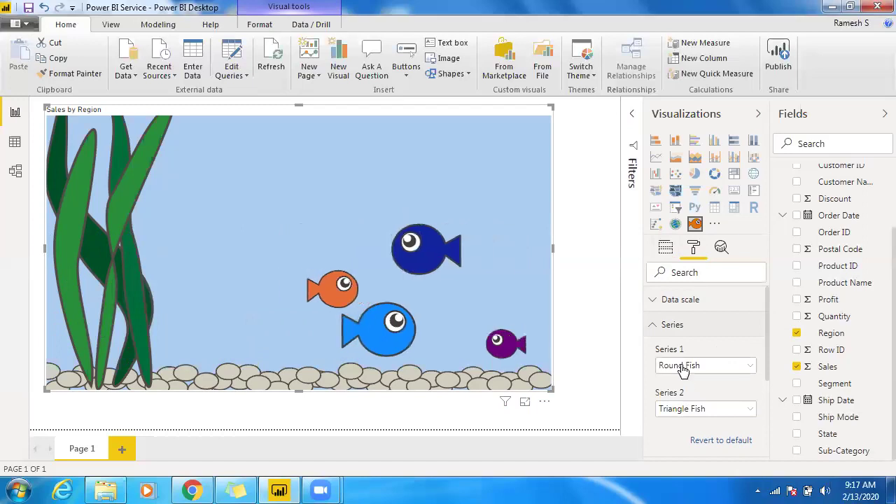
{"action": "left_click", "coordinate": [666, 251]}
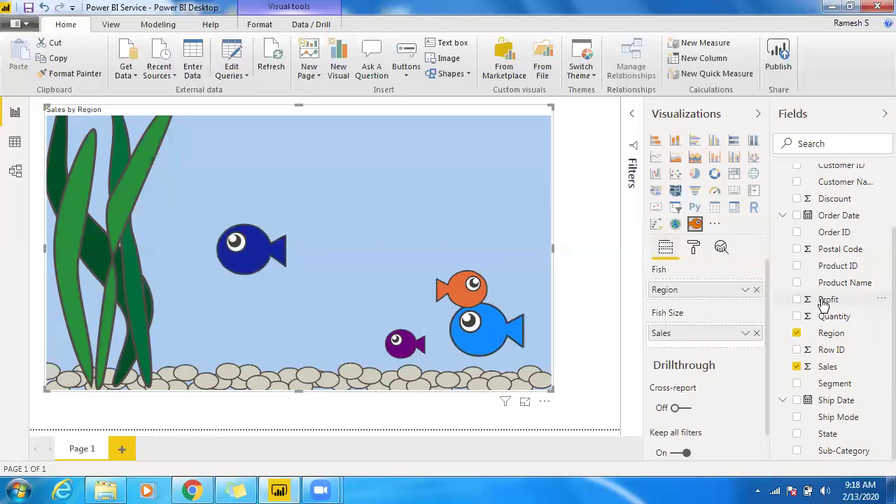
Step: Add Profit to Fish Size below Sales, creating small profit fish such as West 108418.4489
{"action": "left_click_drag", "start_coordinate": [820, 303], "coordinate": [684, 350]}
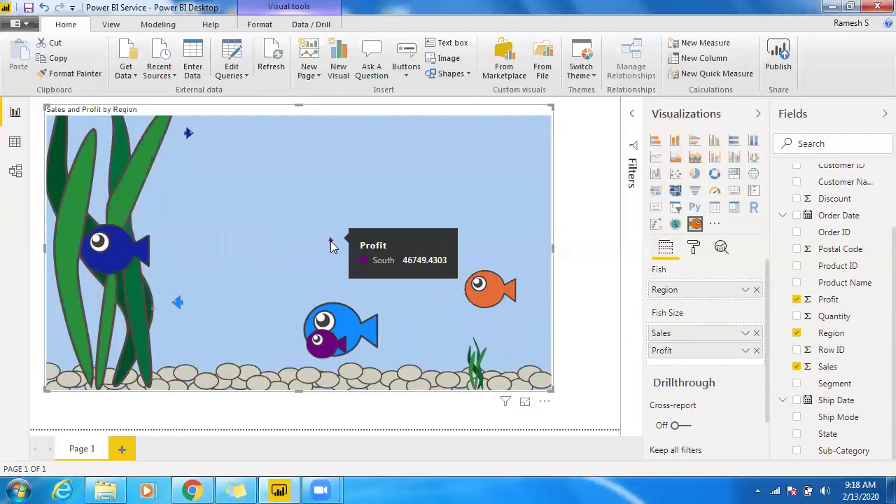
{"action": "mouse_move", "coordinate": [153, 313]}
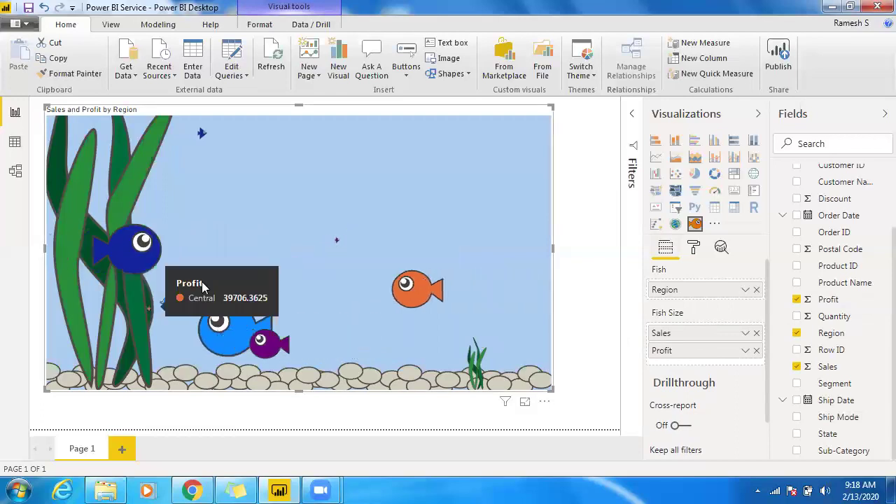
{"action": "mouse_move", "coordinate": [340, 240]}
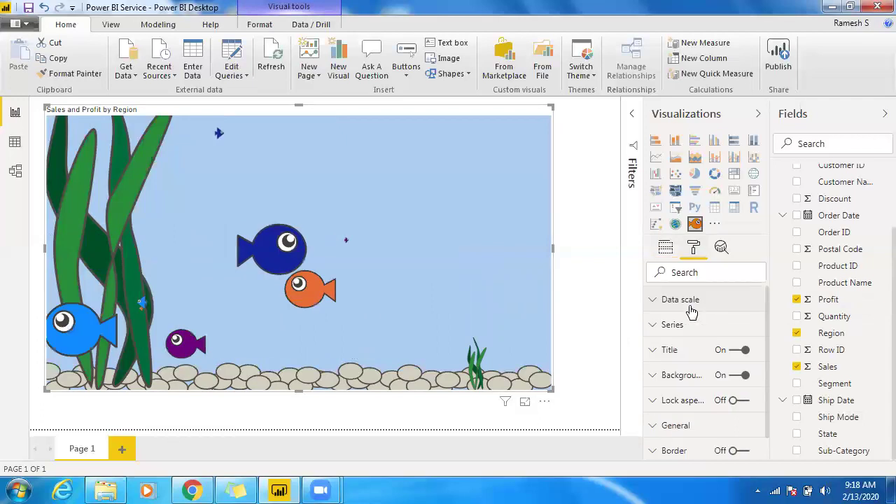
Step: In Format > Series, try Round Fish and Triangle Fish for Series 2, then set it to Sharks
{"action": "left_click", "coordinate": [661, 327]}
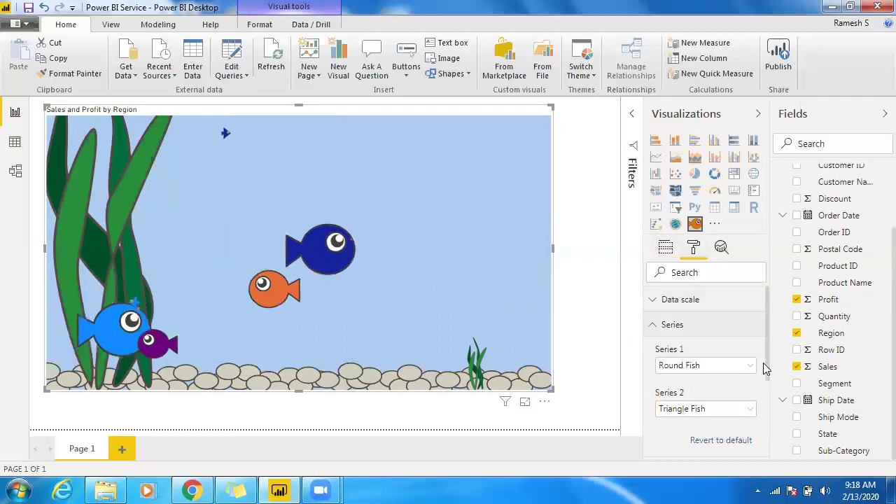
{"action": "scroll", "coordinate": [734, 363], "scroll_direction": "down", "scroll_amount": 1}
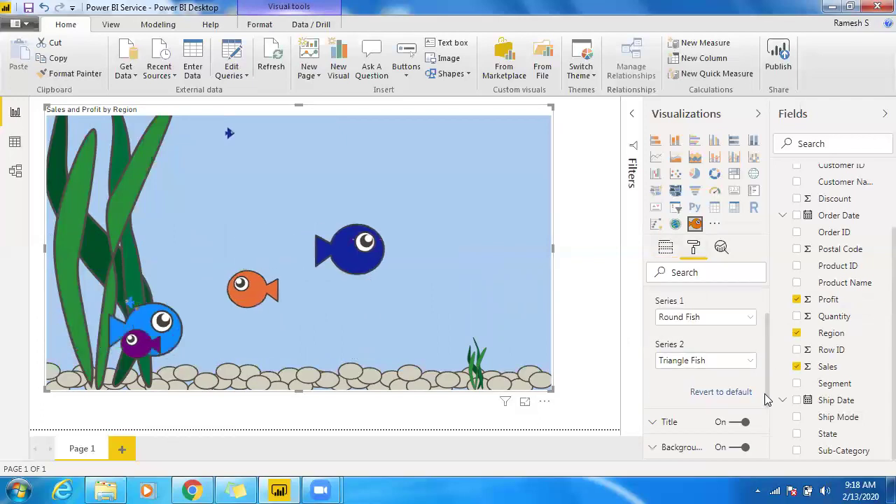
{"action": "left_click", "coordinate": [720, 351]}
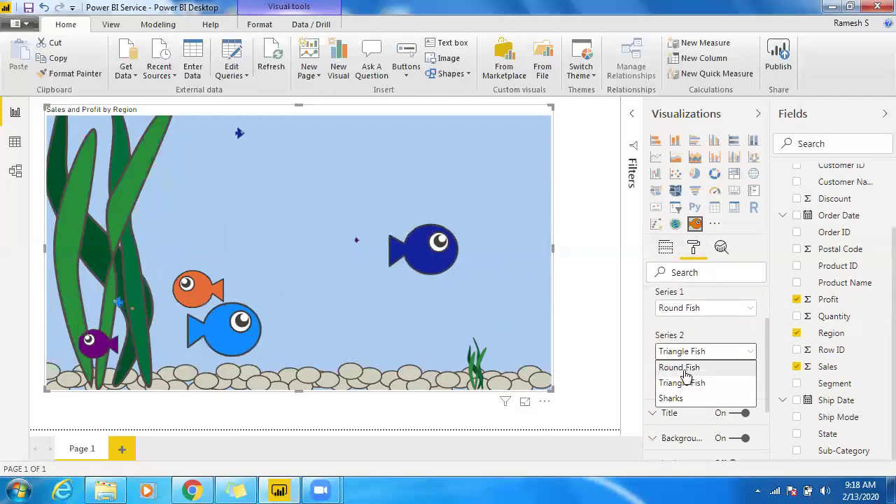
{"action": "left_click", "coordinate": [684, 370]}
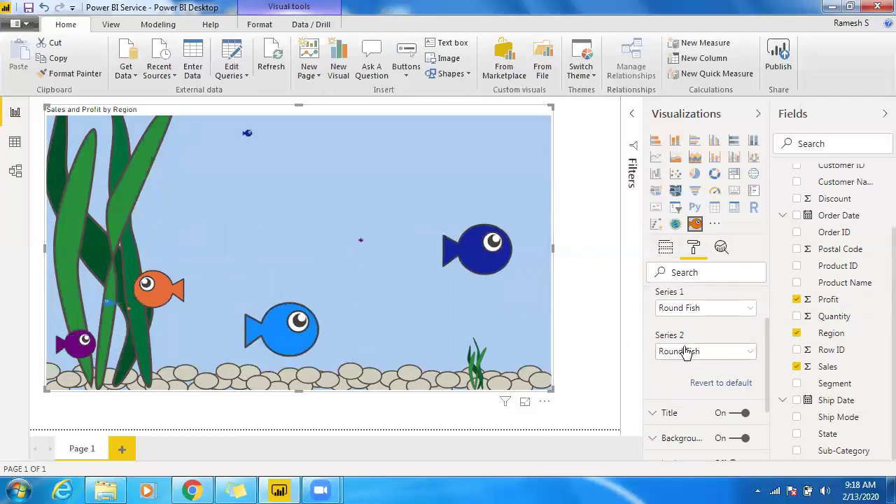
{"action": "left_click", "coordinate": [683, 352]}
{"action": "left_click", "coordinate": [678, 380]}
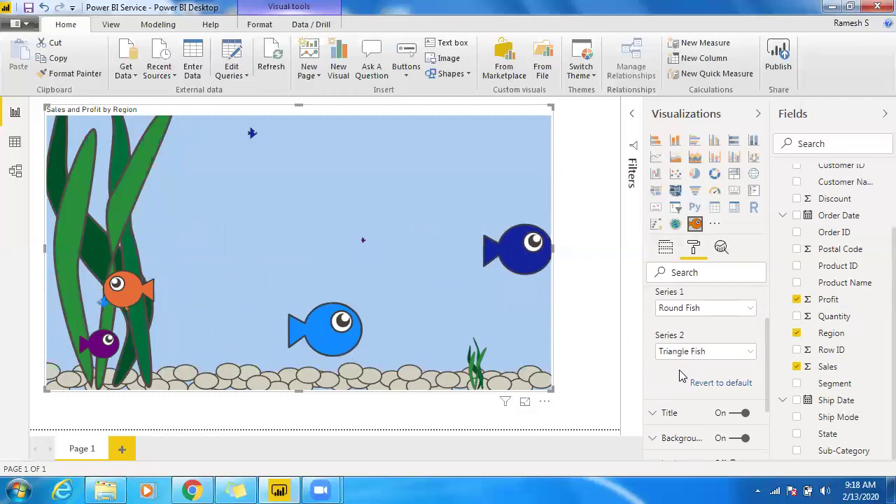
{"action": "left_click", "coordinate": [681, 353]}
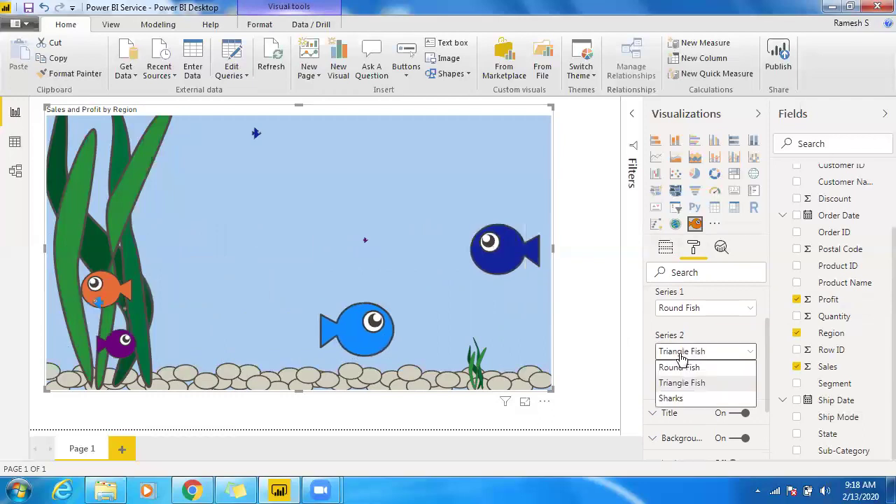
{"action": "left_click", "coordinate": [671, 398]}
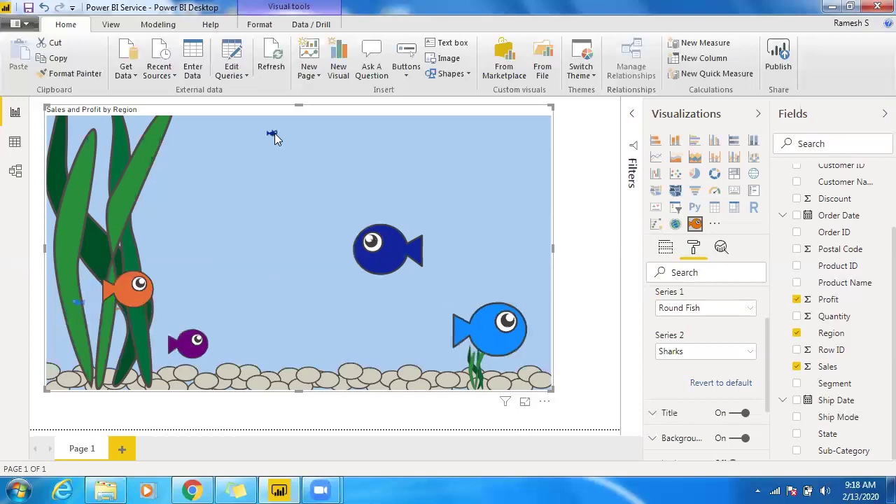
{"action": "mouse_move", "coordinate": [275, 134]}
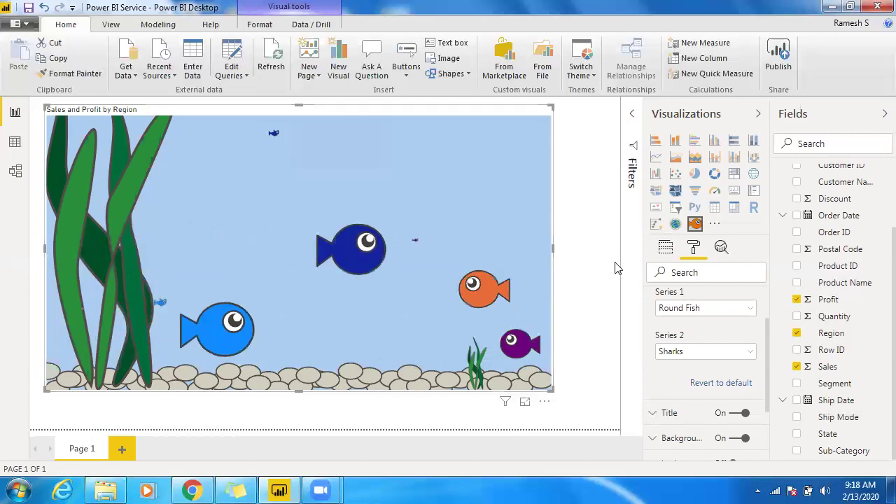
{"action": "left_click", "coordinate": [665, 249]}
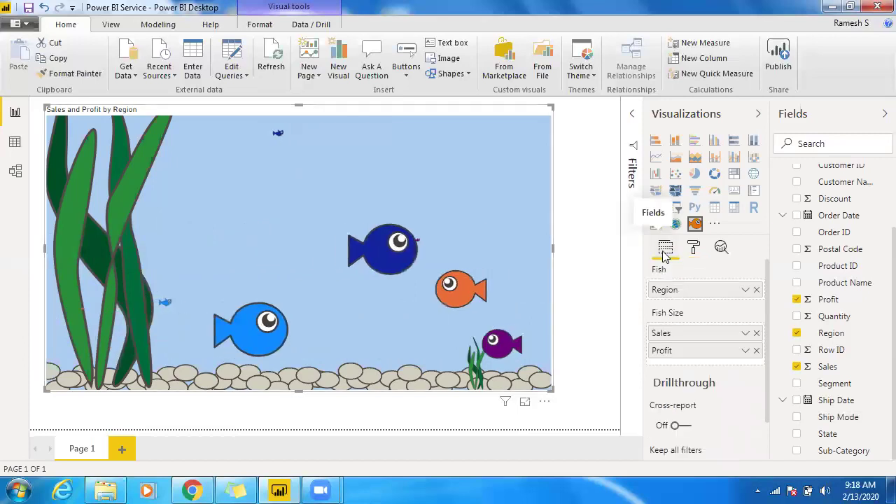